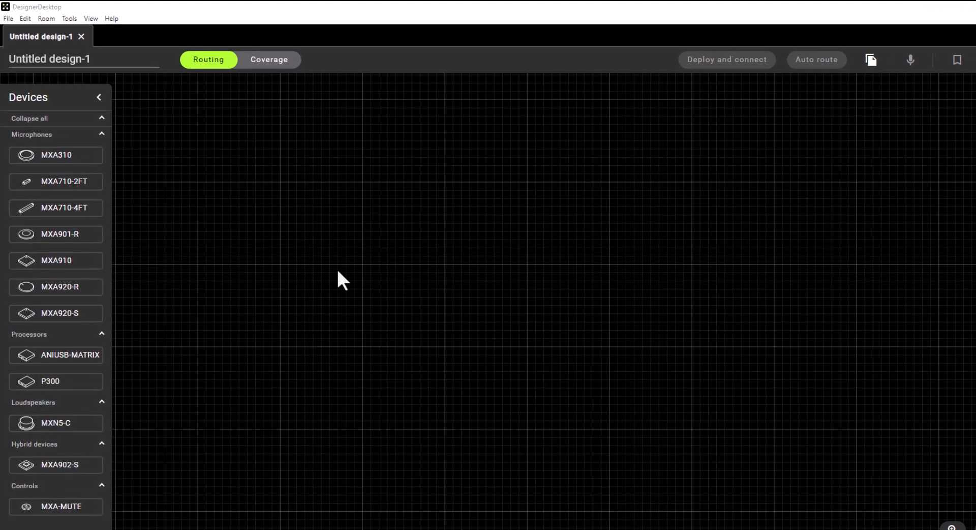
Open the design file Small Conference Rm 1.rdf from the Designer Files folder and display its coverage view
{"action": "left_click", "coordinate": [12, 24]}
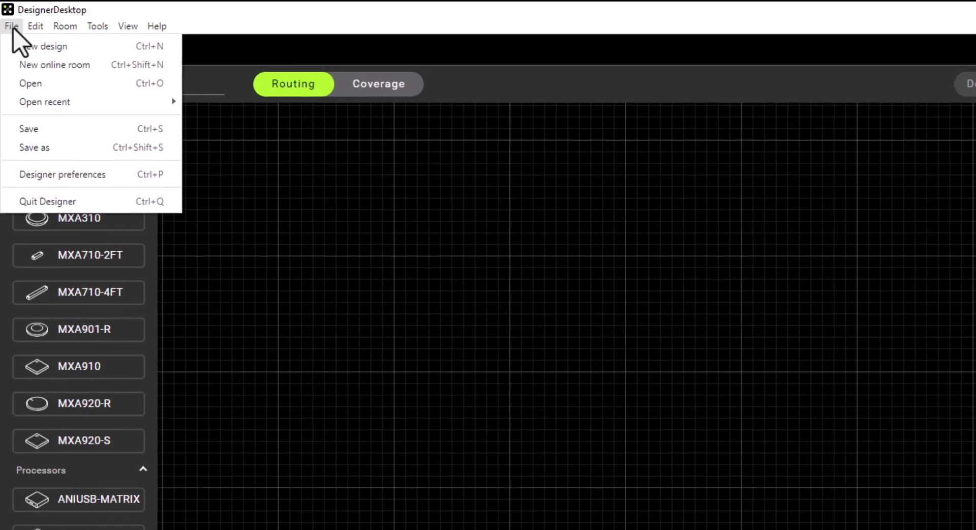
{"action": "left_click", "coordinate": [23, 84]}
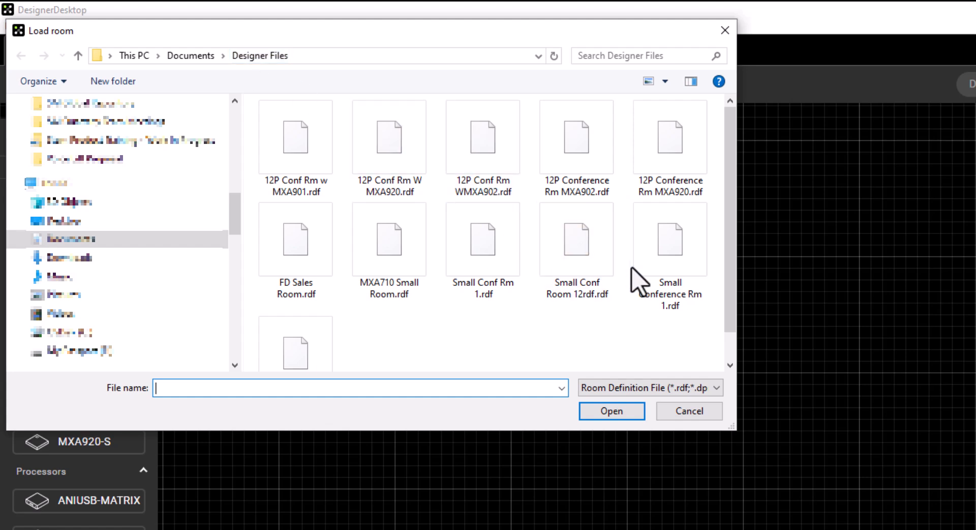
{"action": "left_click", "coordinate": [649, 297]}
{"action": "left_click", "coordinate": [632, 408]}
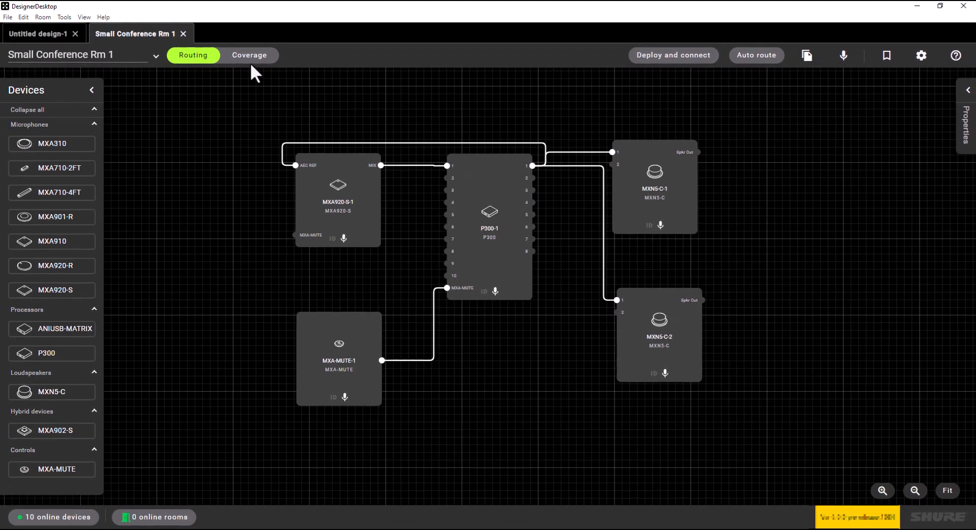
{"action": "left_click", "coordinate": [250, 60]}
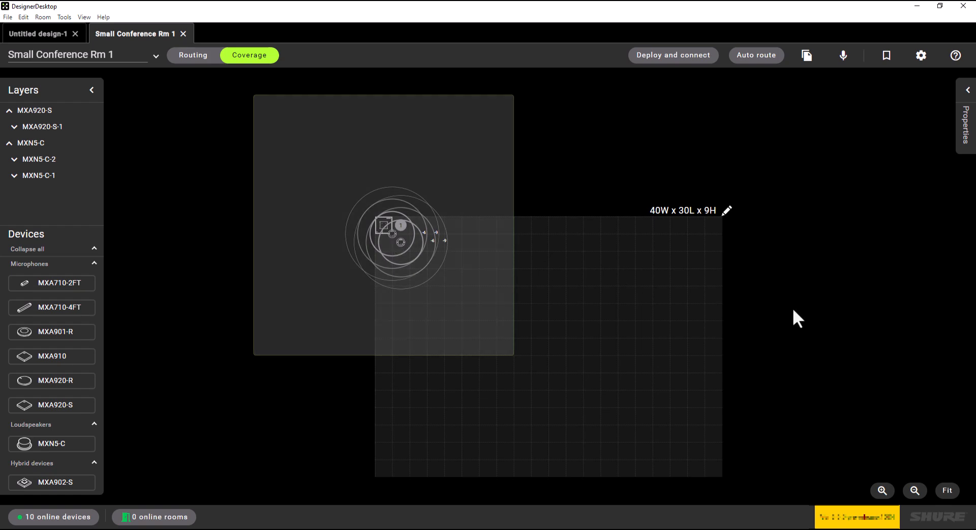
Add the floor plan image 12 P Conference Room.png to the 40W x 30L x 9H room
{"action": "left_click", "coordinate": [727, 211]}
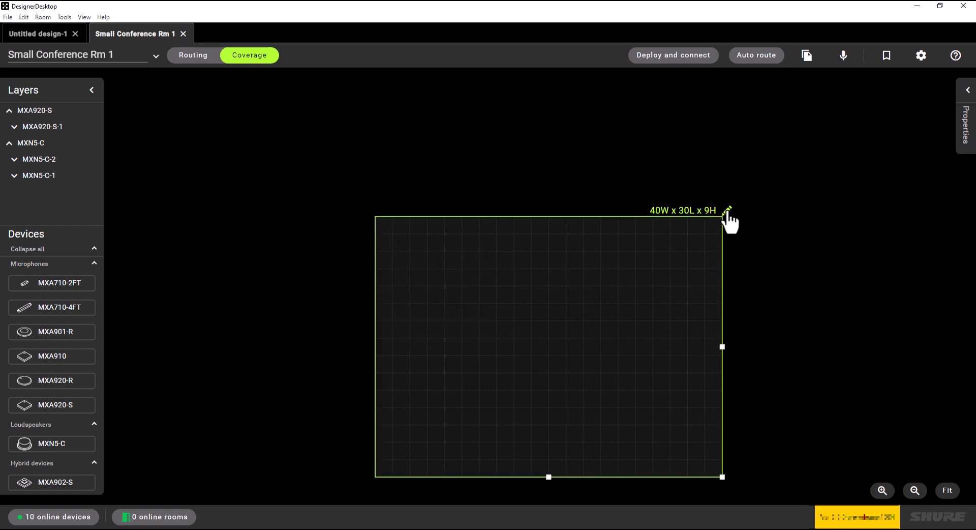
{"action": "left_click", "coordinate": [967, 96]}
{"action": "left_click", "coordinate": [934, 213]}
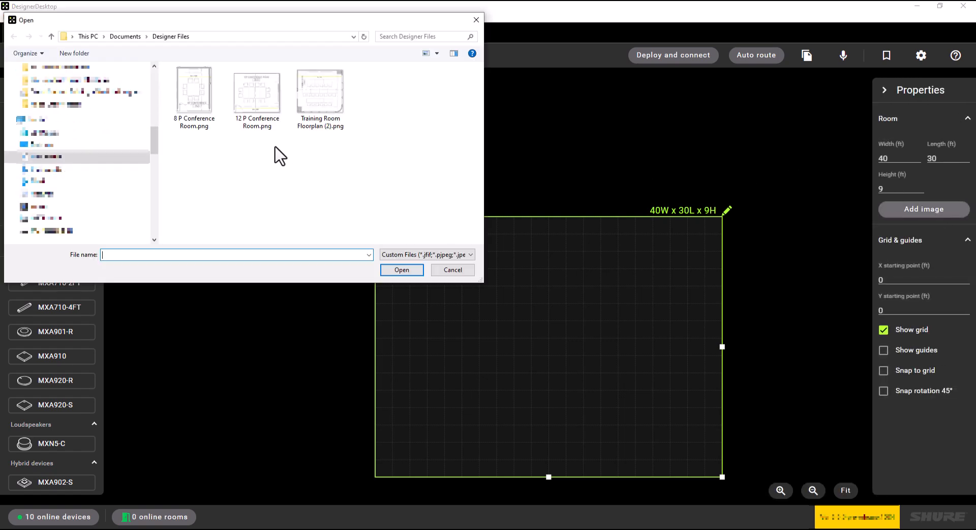
{"action": "left_click", "coordinate": [264, 109]}
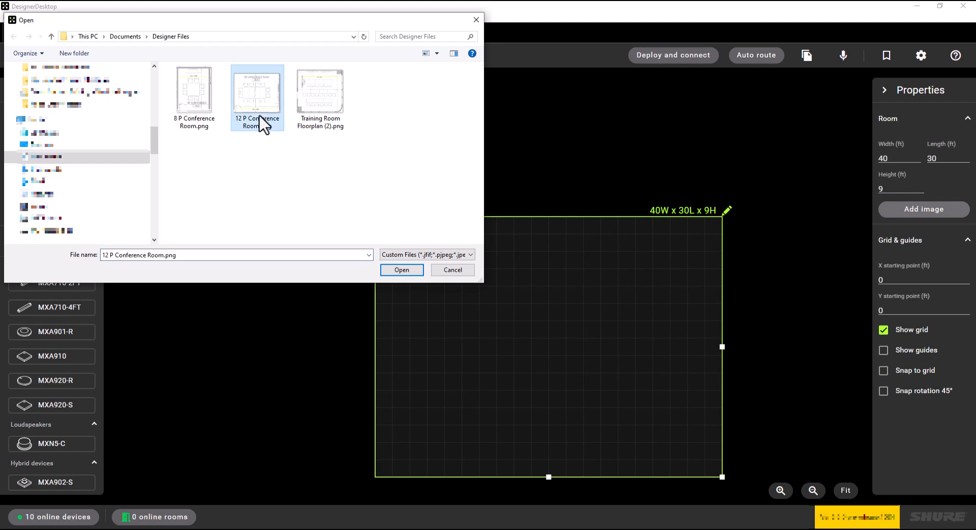
{"action": "left_click", "coordinate": [403, 270]}
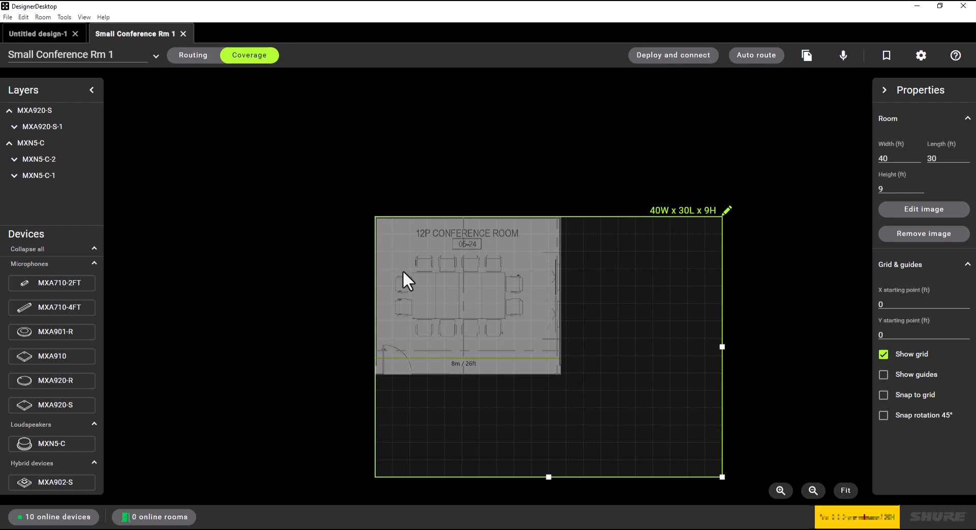
Scale the floor plan image by drawing a reference line along its 8m / 26ft dimension and confirming the reference size
{"action": "left_click_drag", "start_coordinate": [800, 412], "coordinate": [777, 376]}
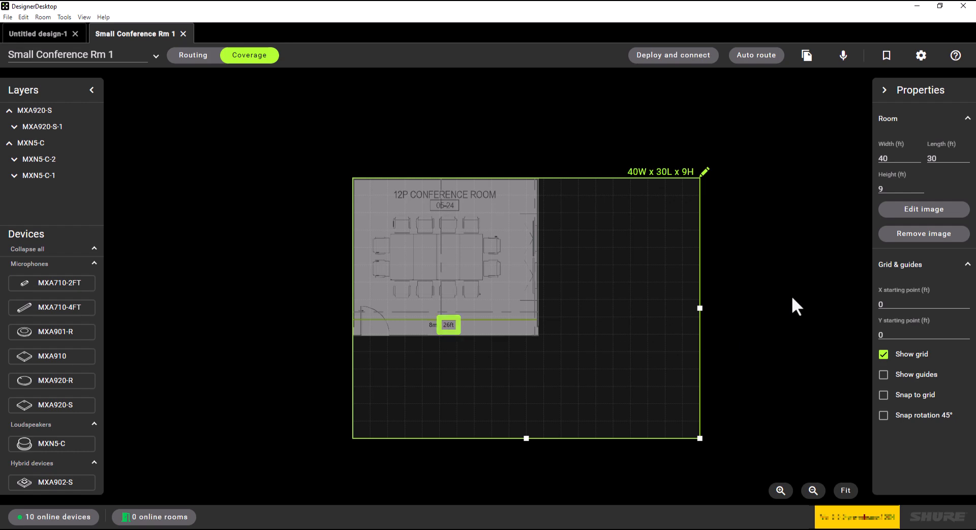
{"action": "left_click", "coordinate": [923, 216]}
{"action": "left_click", "coordinate": [922, 214]}
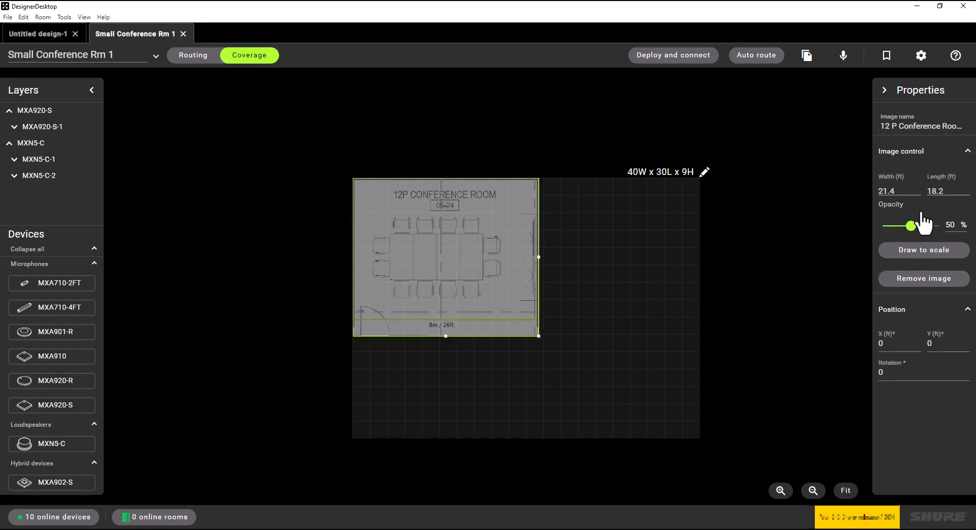
{"action": "left_click", "coordinate": [924, 249]}
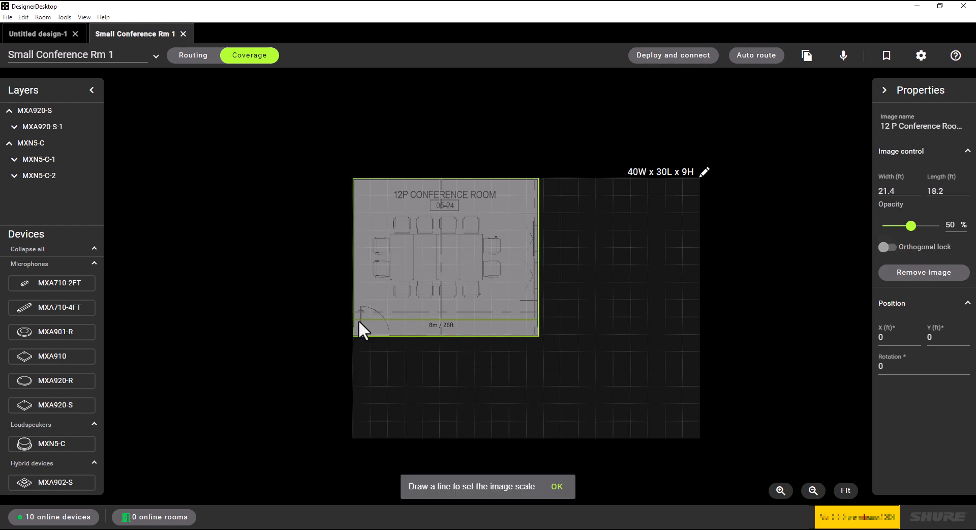
{"action": "mouse_move", "coordinate": [353, 319]}
{"action": "left_mouse_down"}
{"action": "mouse_move", "coordinate": [396, 316]}
{"action": "mouse_move", "coordinate": [373, 304]}
{"action": "mouse_move", "coordinate": [556, 302]}
{"action": "left_mouse_up"}
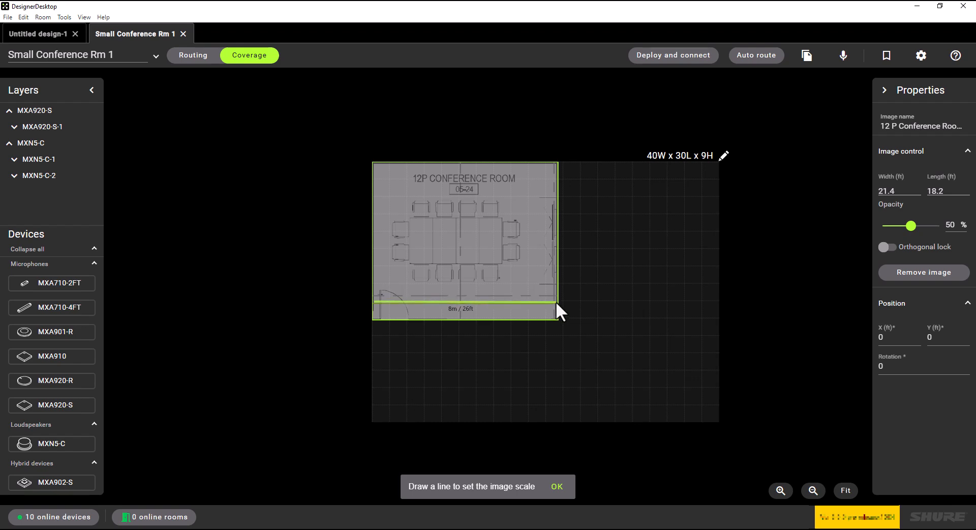
{"action": "left_click_drag", "start_coordinate": [556, 301], "coordinate": [555, 301]}
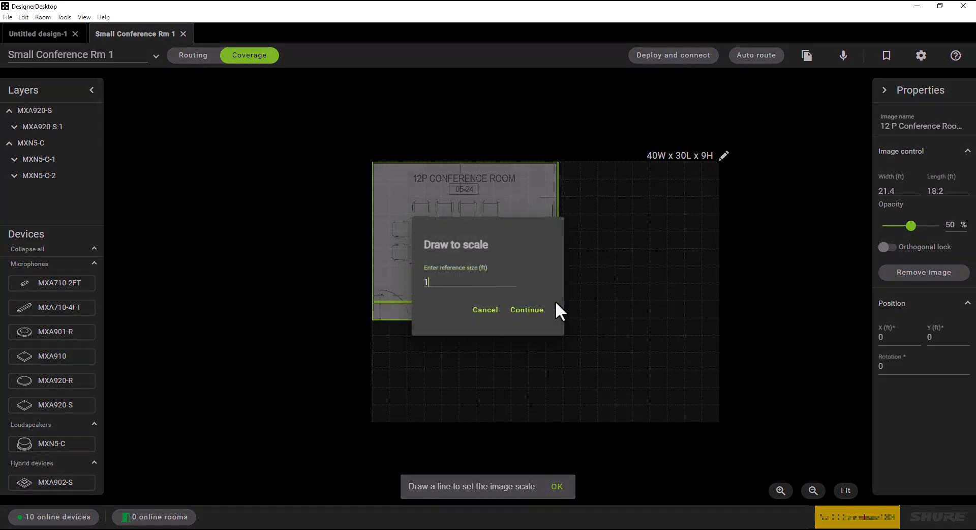
{"action": "left_click", "coordinate": [421, 280]}
{"action": "left_click", "coordinate": [524, 310]}
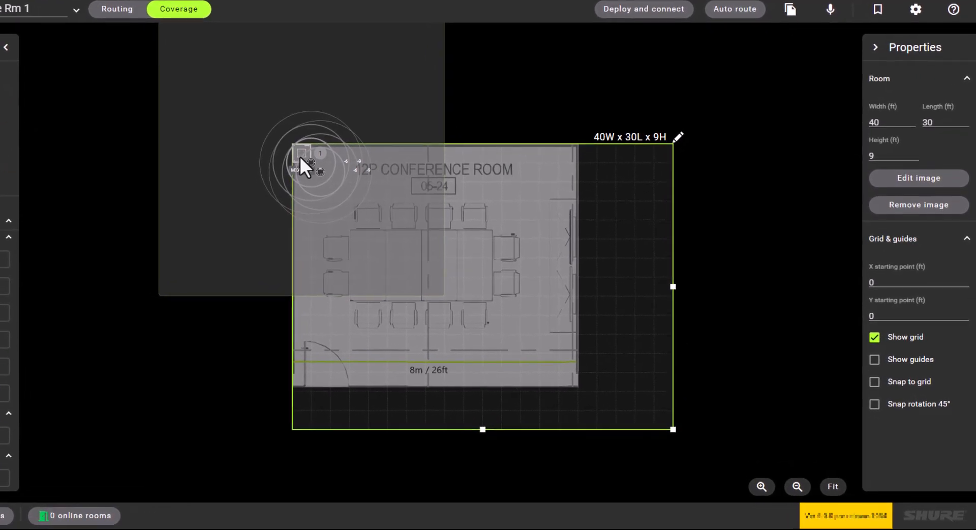
Place the MXA920-S-1 microphone over the right half of the table at about X 17.9 ft, Y 12.4 ft and rotate it to 90°
{"action": "left_click", "coordinate": [289, 149]}
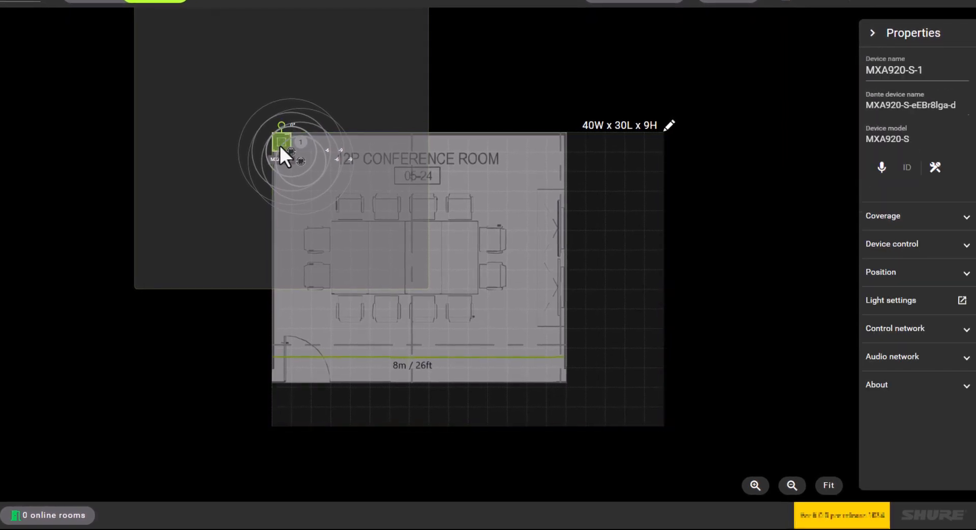
{"action": "left_click_drag", "start_coordinate": [279, 145], "coordinate": [445, 258]}
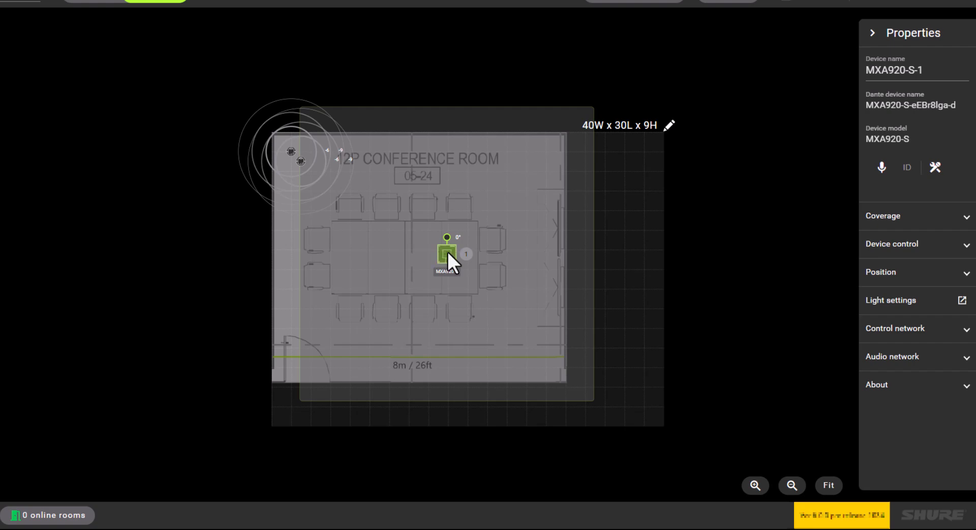
{"action": "left_click", "coordinate": [448, 252]}
{"action": "left_click", "coordinate": [966, 275]}
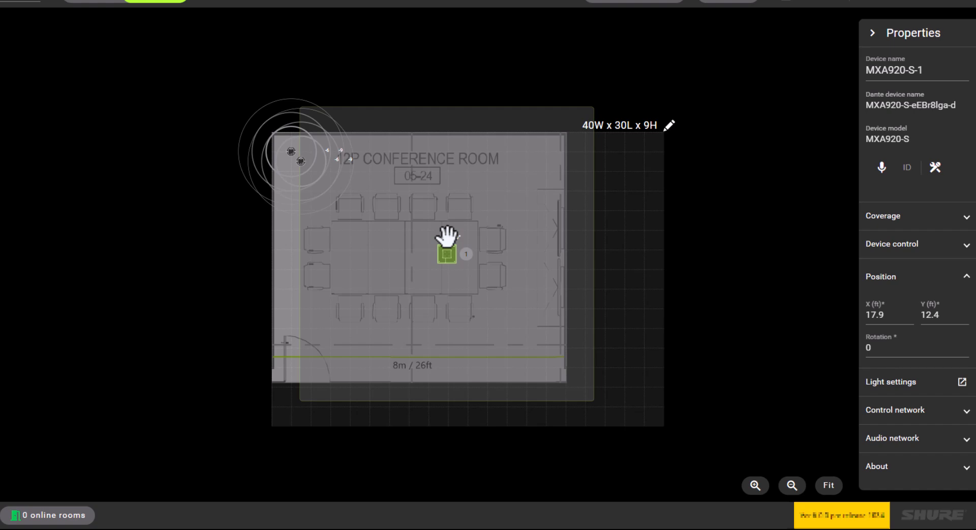
{"action": "left_click", "coordinate": [877, 350]}
{"action": "type", "text": "90"}
{"action": "key", "text": "Return"}
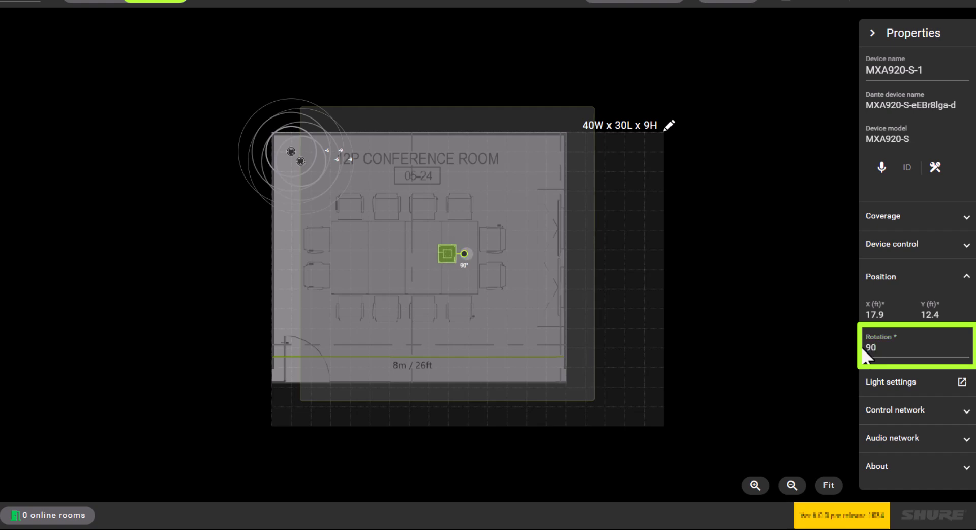
Resize Coverage-area-1 from all four sides so it closely surrounds the conference table and chairs, then deselect it
{"action": "left_click", "coordinate": [447, 277]}
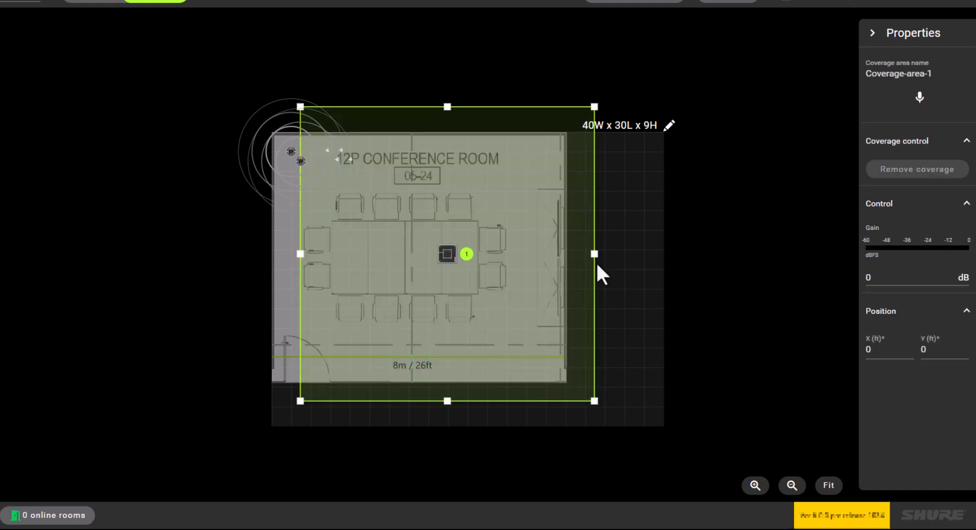
{"action": "left_click_drag", "start_coordinate": [594, 253], "coordinate": [557, 258]}
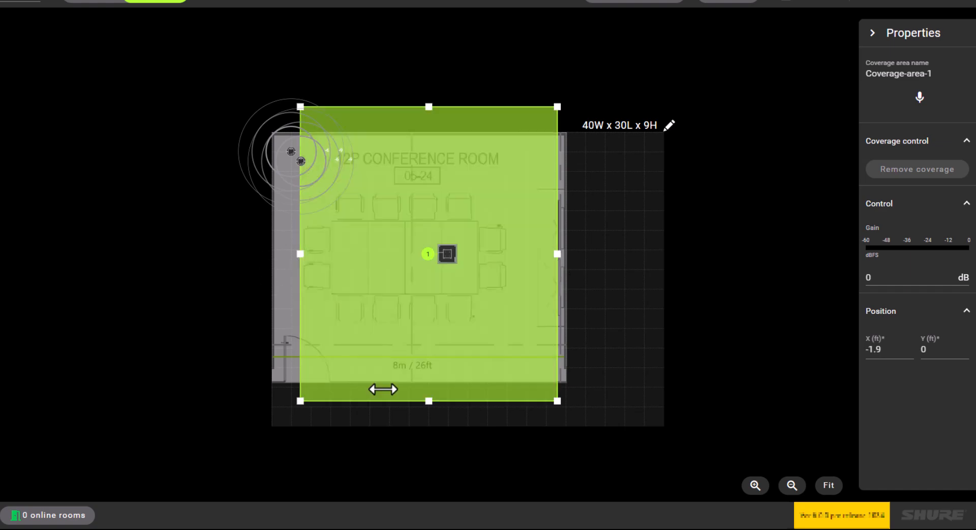
{"action": "left_click_drag", "start_coordinate": [427, 402], "coordinate": [420, 330]}
{"action": "left_click_drag", "start_coordinate": [428, 107], "coordinate": [425, 171]}
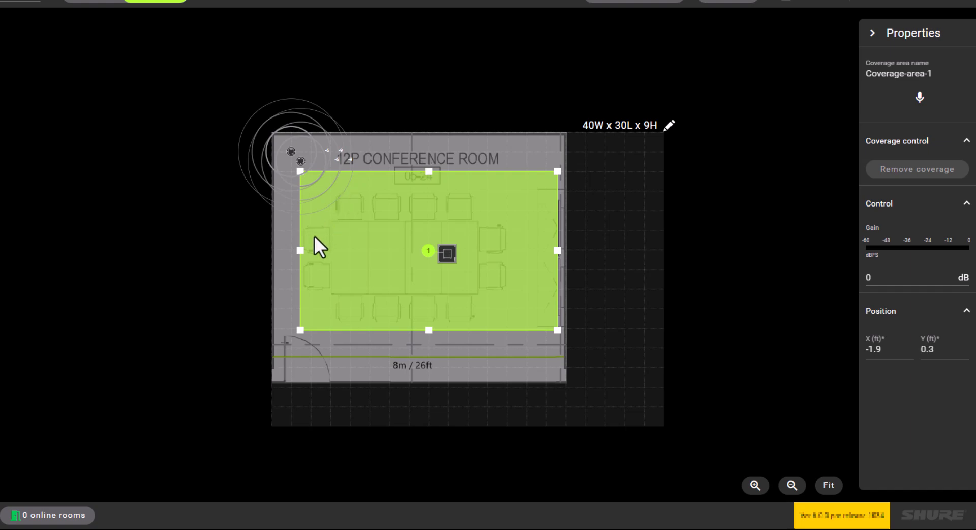
{"action": "left_click_drag", "start_coordinate": [300, 251], "coordinate": [295, 252]}
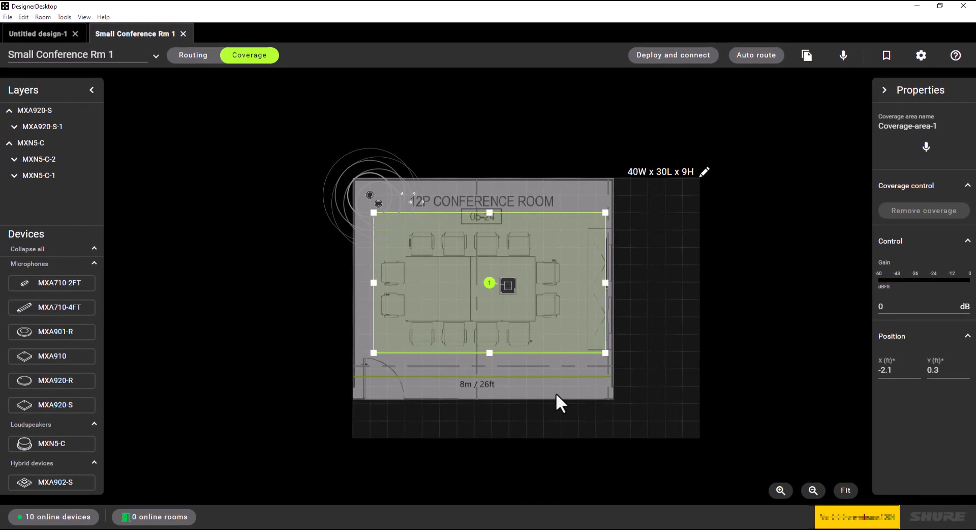
{"action": "left_click", "coordinate": [556, 392]}
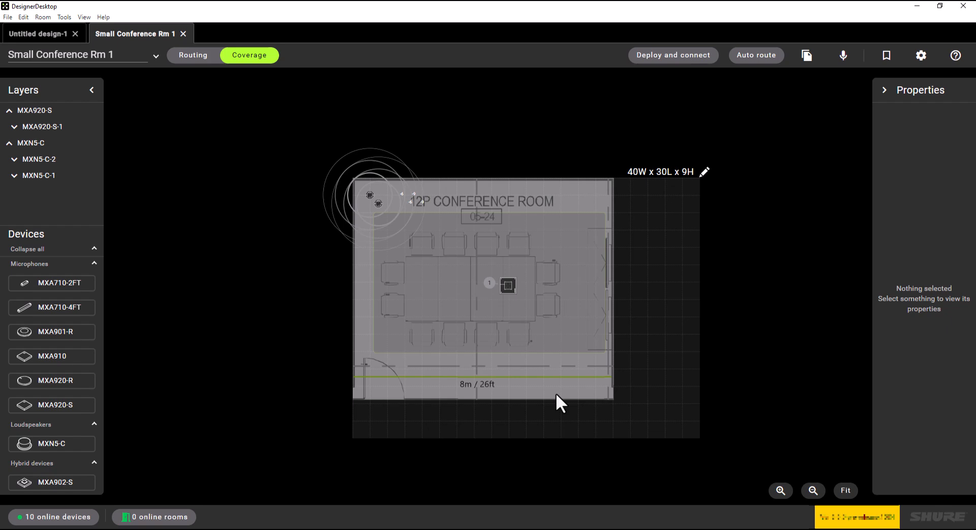
Move loudspeaker MXN5-C-2 over the right half of the table and MXN5-C-1 over the left half
{"action": "left_click_drag", "start_coordinate": [378, 203], "coordinate": [522, 286]}
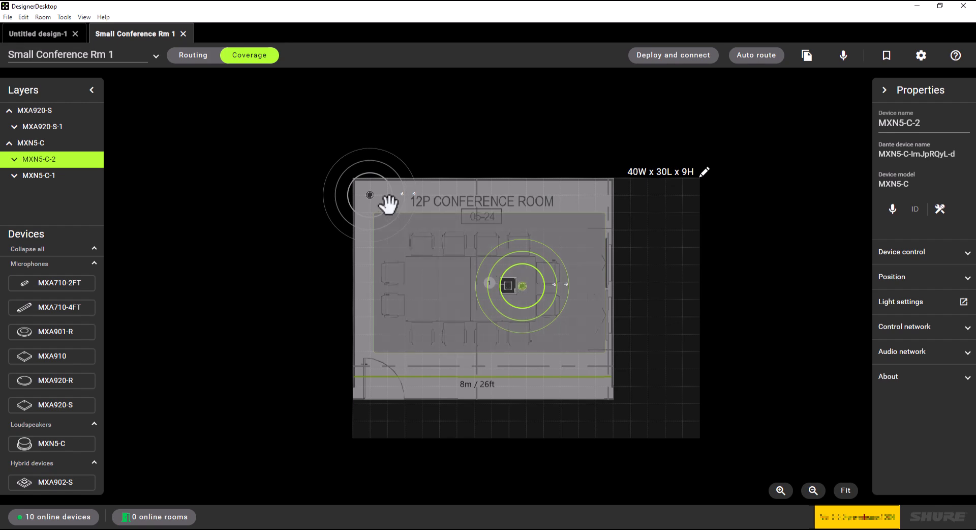
{"action": "left_click_drag", "start_coordinate": [370, 199], "coordinate": [422, 285]}
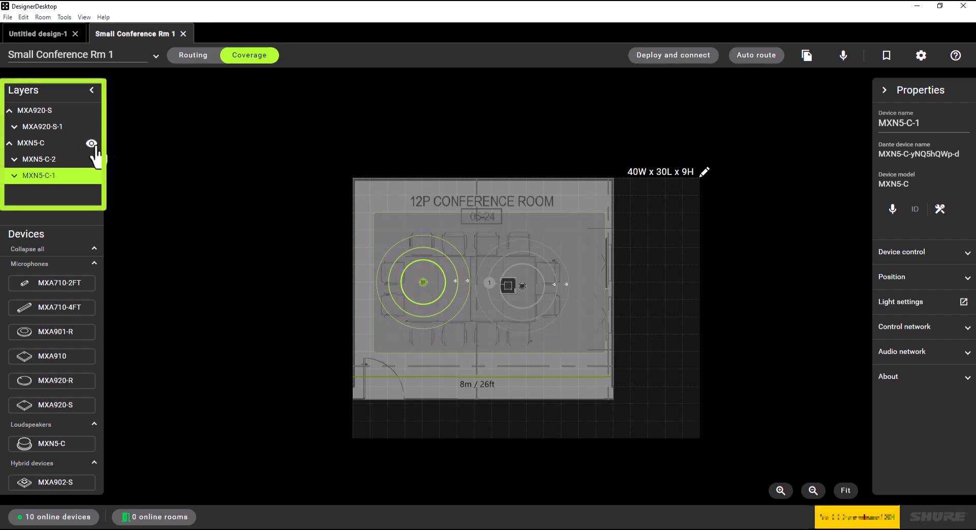
Hide and show again the coverage of the MXN5-C loudspeaker and MXA920-S microphone layers
{"action": "left_click", "coordinate": [91, 144]}
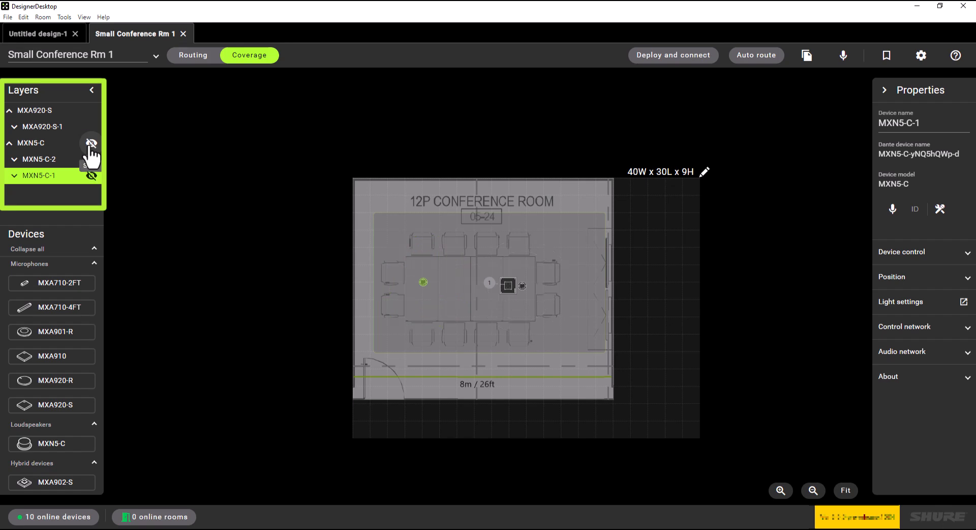
{"action": "left_click", "coordinate": [92, 144]}
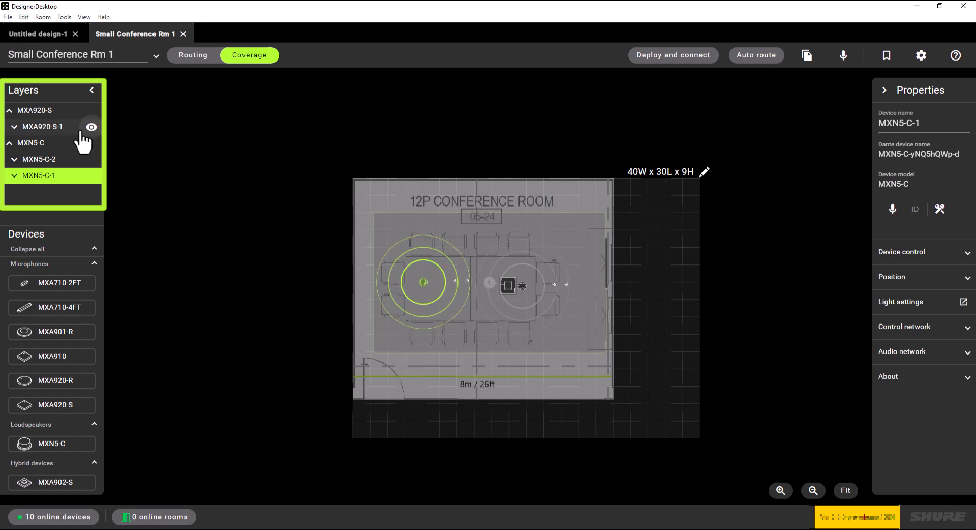
{"action": "left_click", "coordinate": [91, 127]}
{"action": "left_click", "coordinate": [92, 128]}
{"action": "left_click", "coordinate": [91, 110]}
{"action": "left_click", "coordinate": [92, 110]}
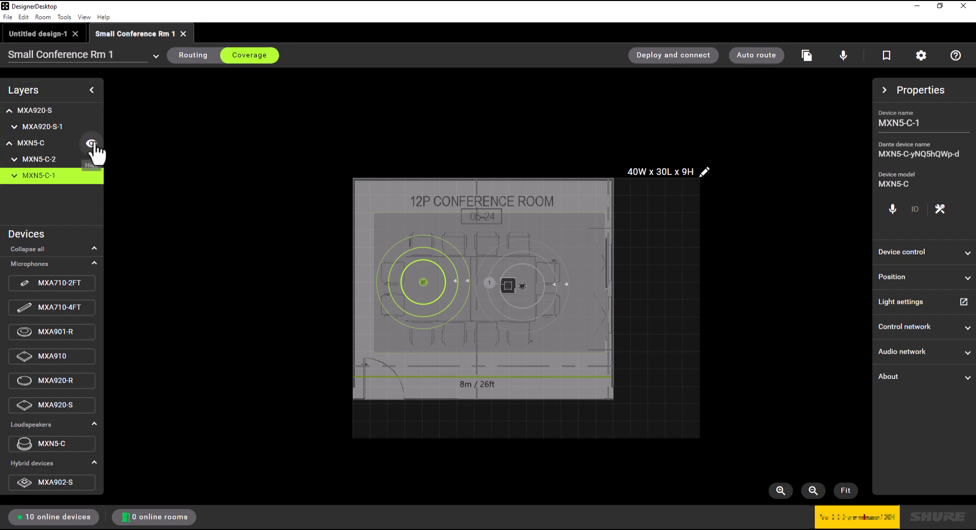
{"action": "left_click", "coordinate": [91, 144]}
{"action": "left_click", "coordinate": [91, 143]}
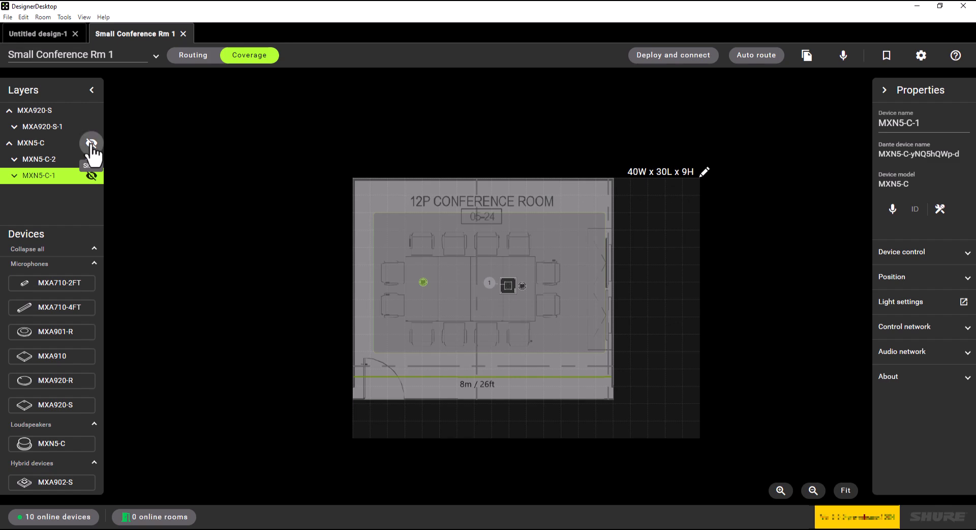
{"action": "left_click", "coordinate": [92, 127]}
{"action": "left_click", "coordinate": [91, 127]}
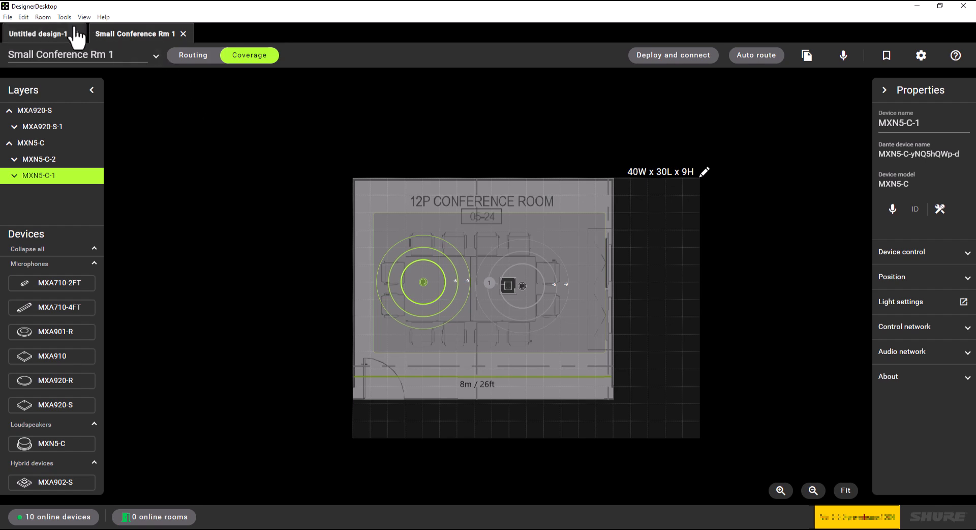
Save the Small Conference Rm 1 design
{"action": "left_click", "coordinate": [8, 16]}
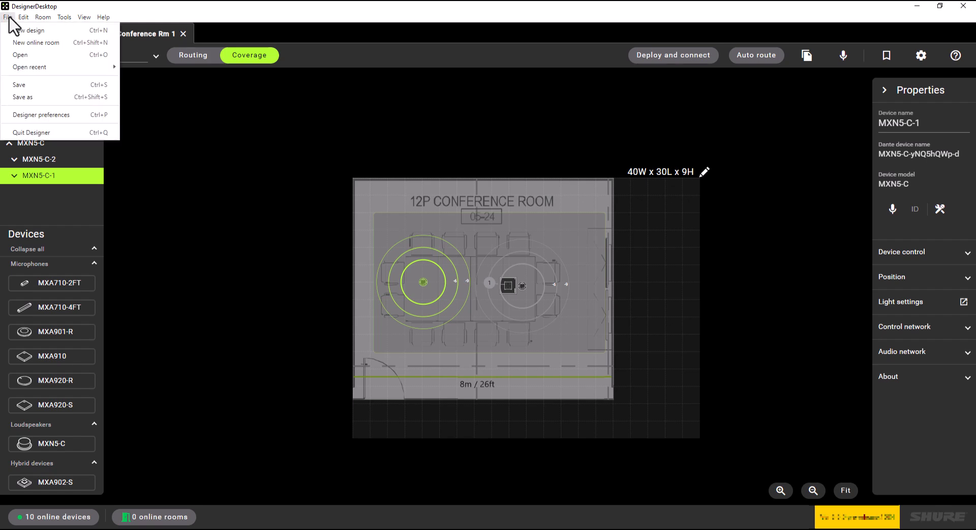
{"action": "left_click", "coordinate": [16, 85]}
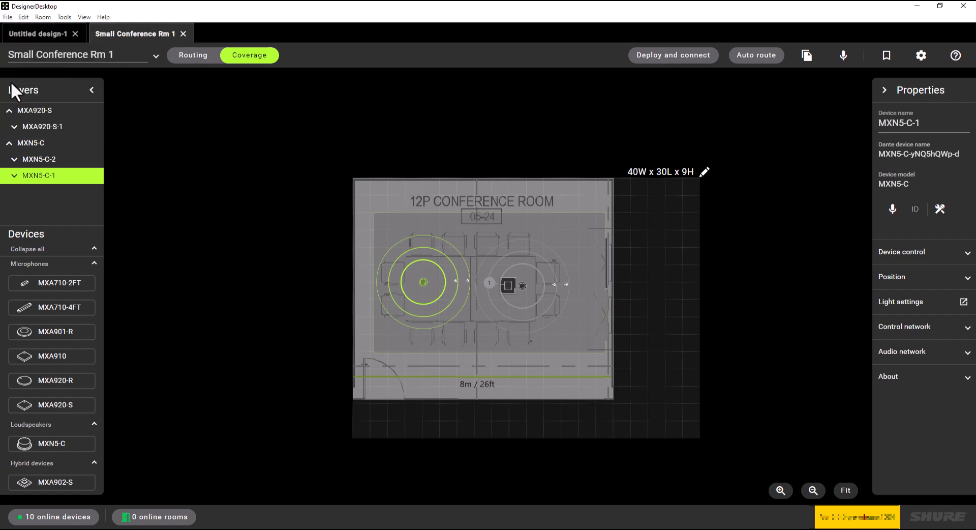